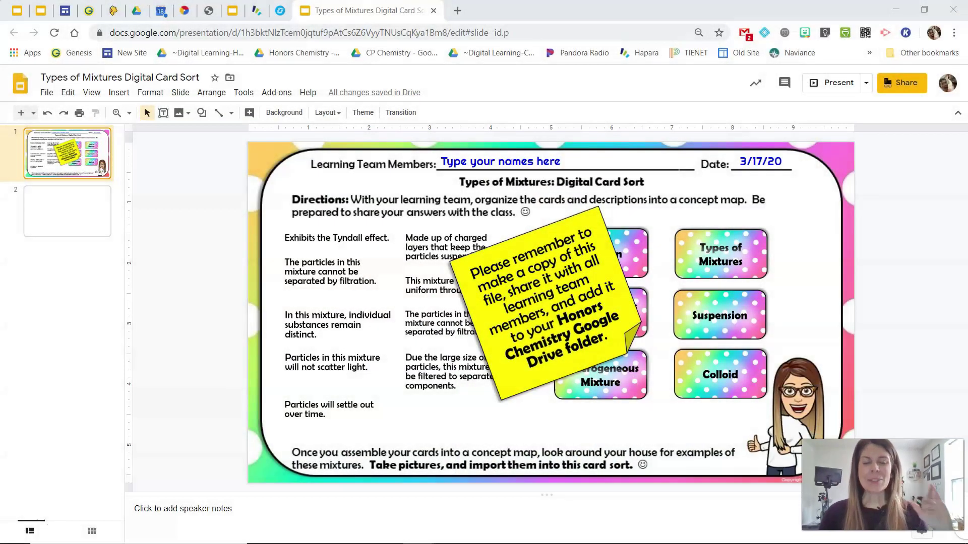
- Drag the yellow reminder note off the slide's left edge, then undo the trial card moves
drag(471, 333, 173, 338)
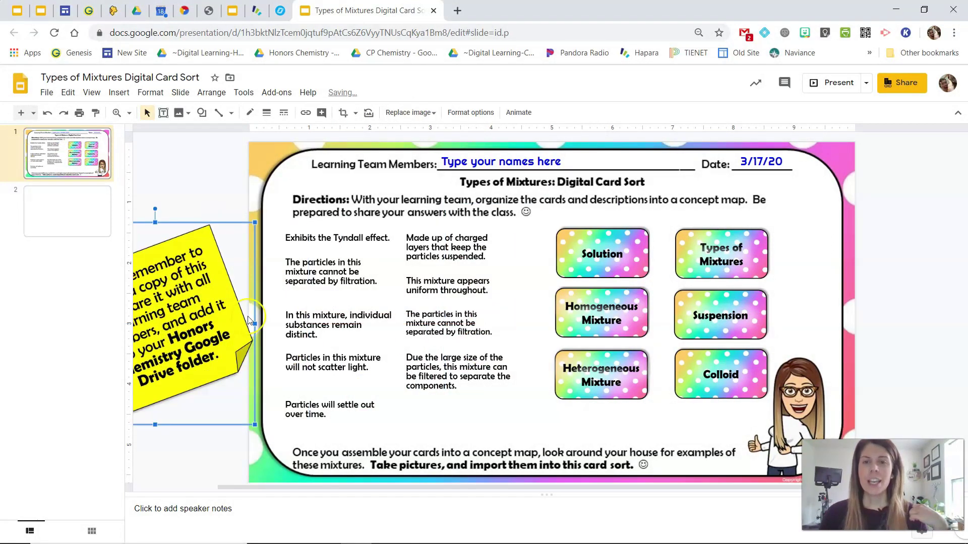
drag(566, 251, 566, 224)
drag(752, 275, 772, 252)
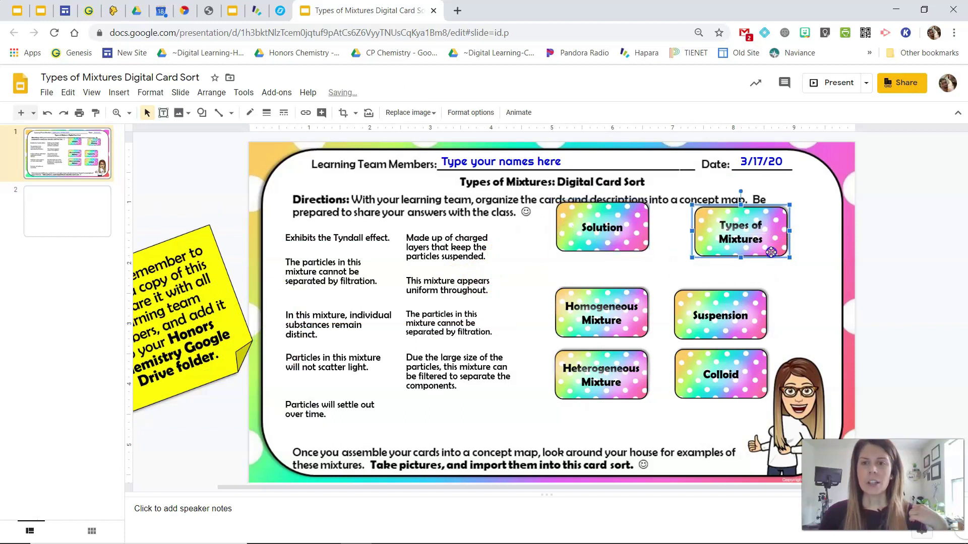
drag(741, 306, 767, 306)
drag(460, 327, 483, 329)
key(ctrl+z)
key(ctrl+z)
key(ctrl+z)
key(ctrl+z)
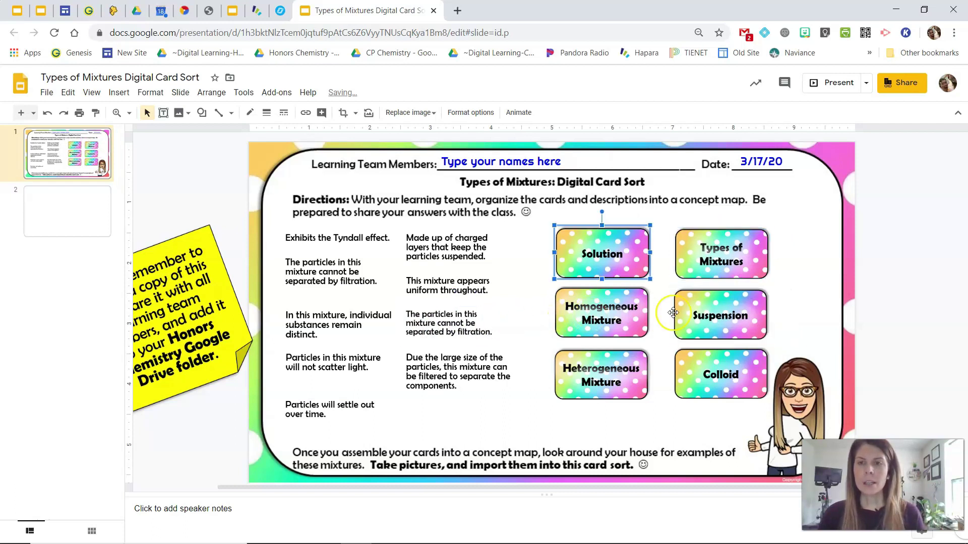
click(794, 427)
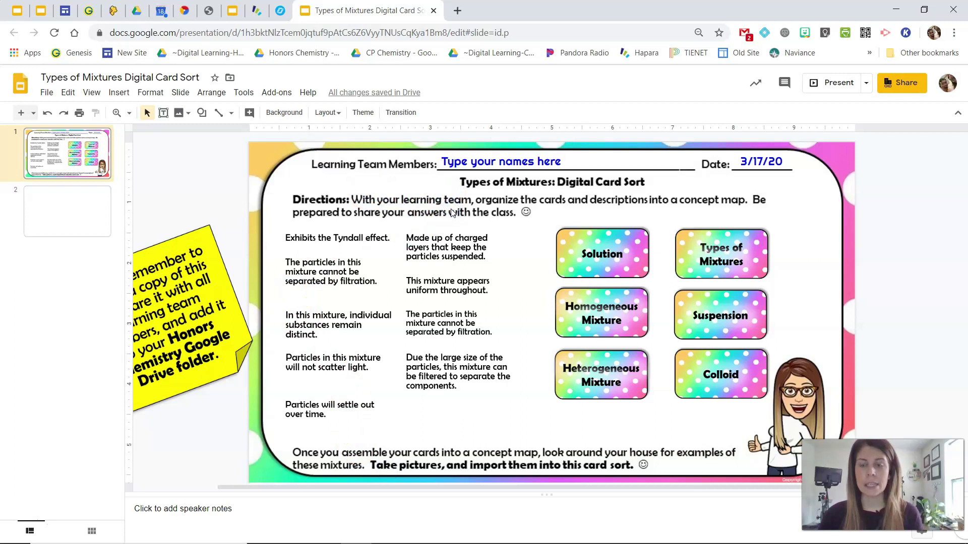
- Restore the reminder note over the cards, then go to slide 2 and confirm Widescreen 16:9 page setup
click(222, 301)
key(ctrl+z)
click(92, 230)
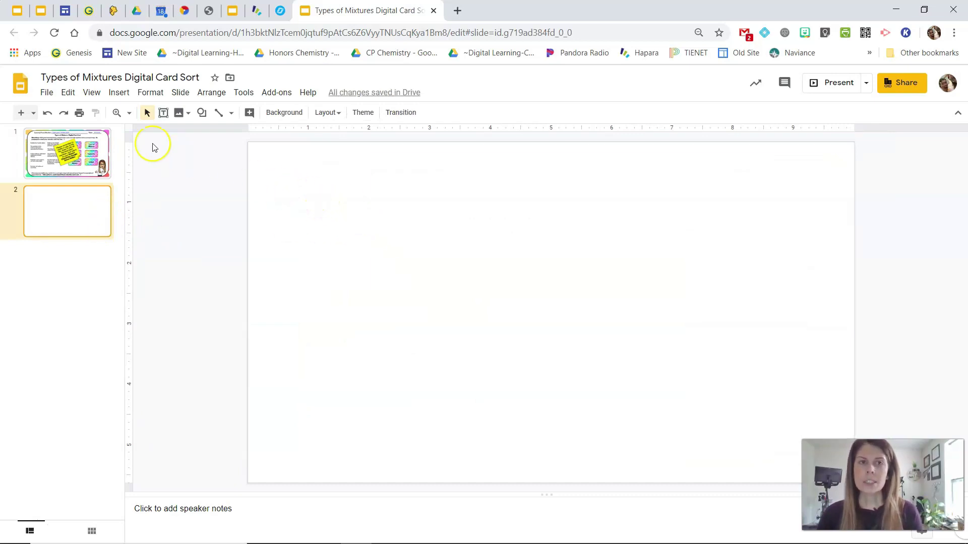
click(46, 96)
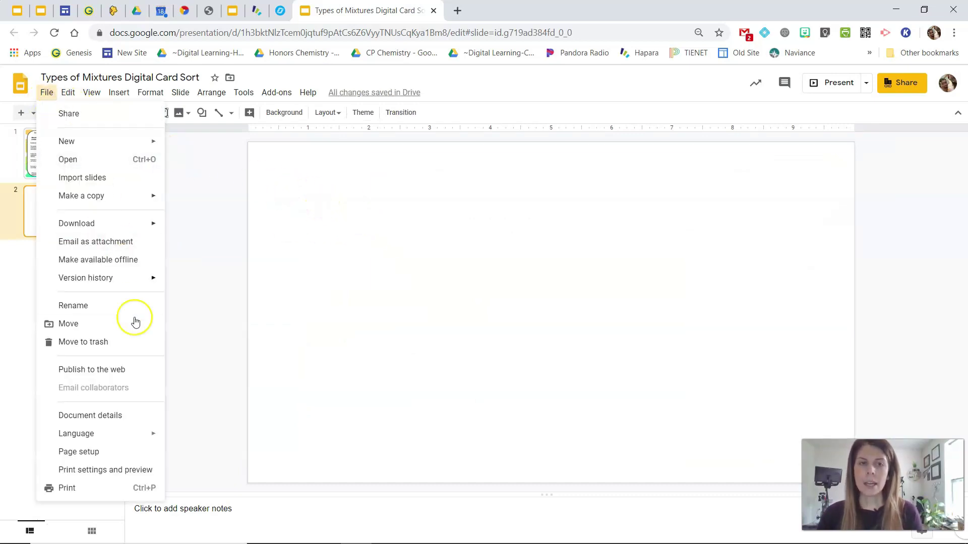
click(75, 451)
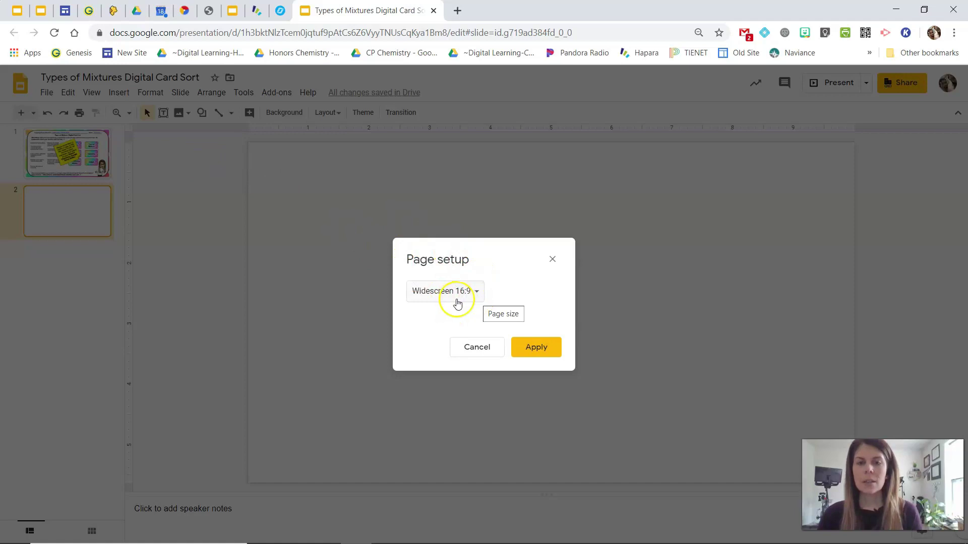
click(552, 259)
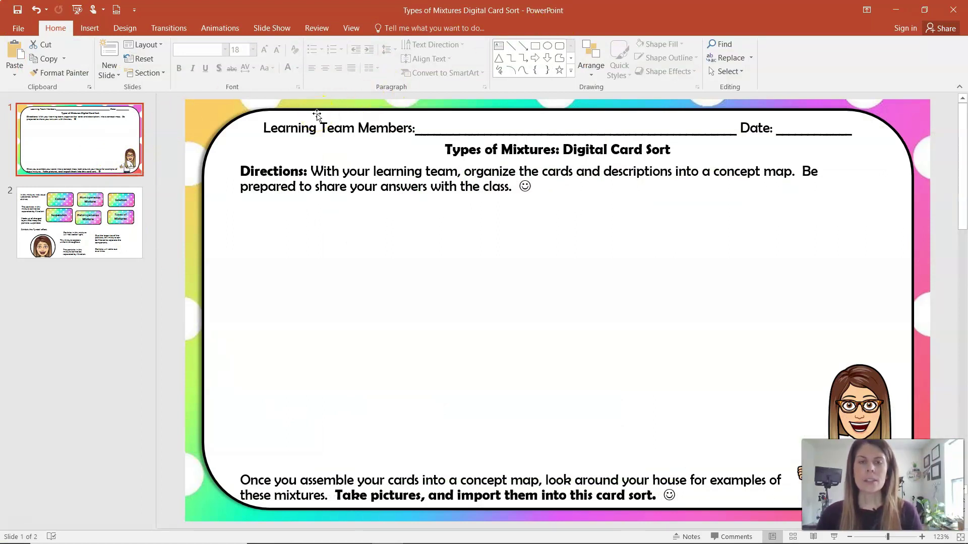
- Set the slide size to Widescreen (16:9) from the Design tab
click(126, 30)
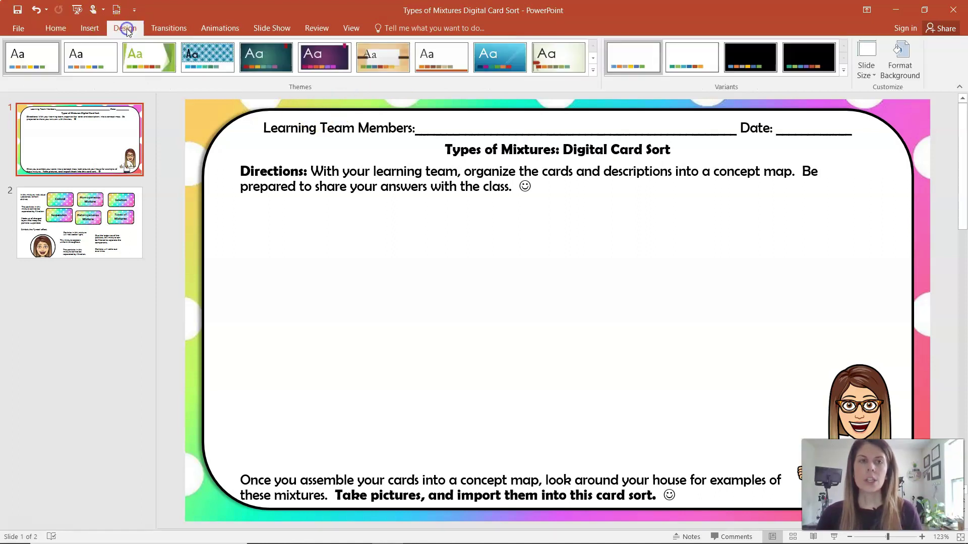
click(870, 69)
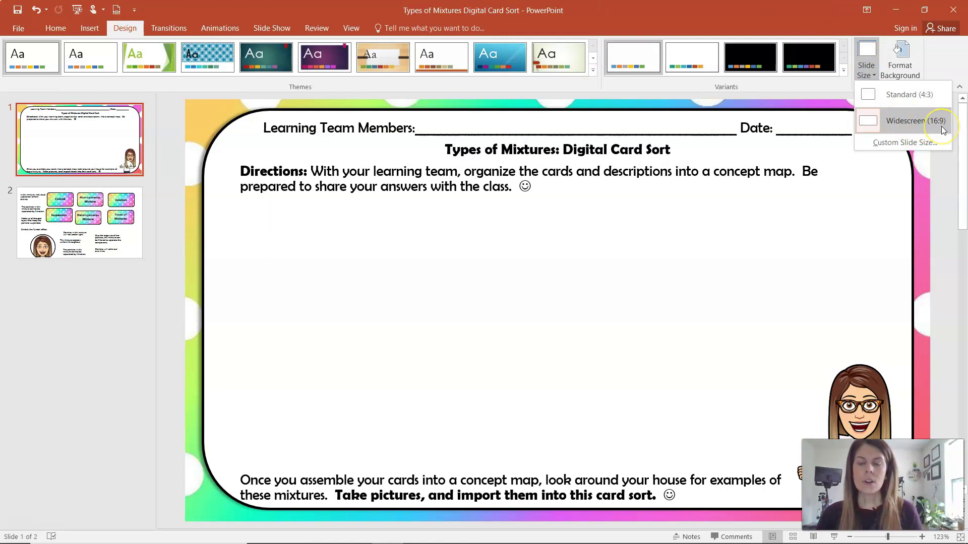
click(946, 160)
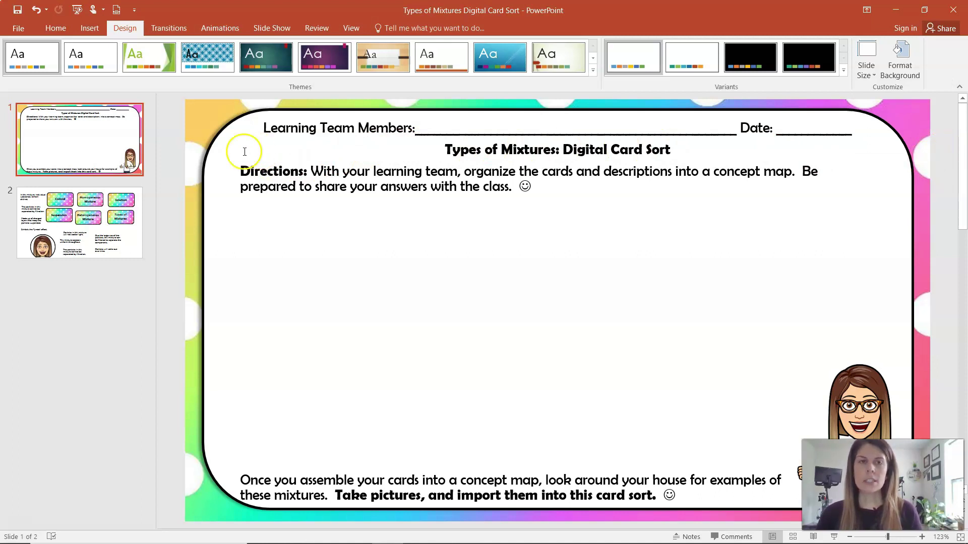
- Save just the current slide to the Desktop as a JPEG File Interchange Format image
click(23, 32)
click(29, 138)
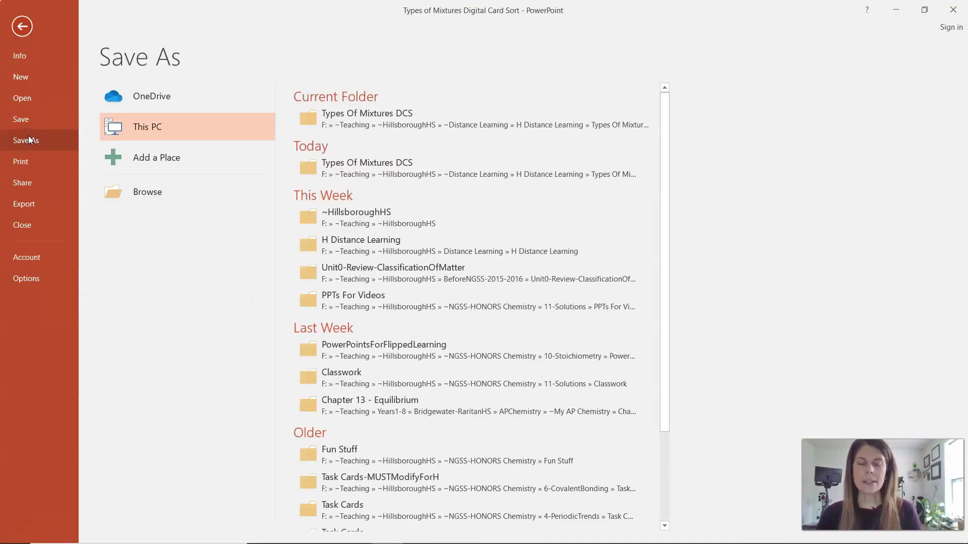
click(147, 192)
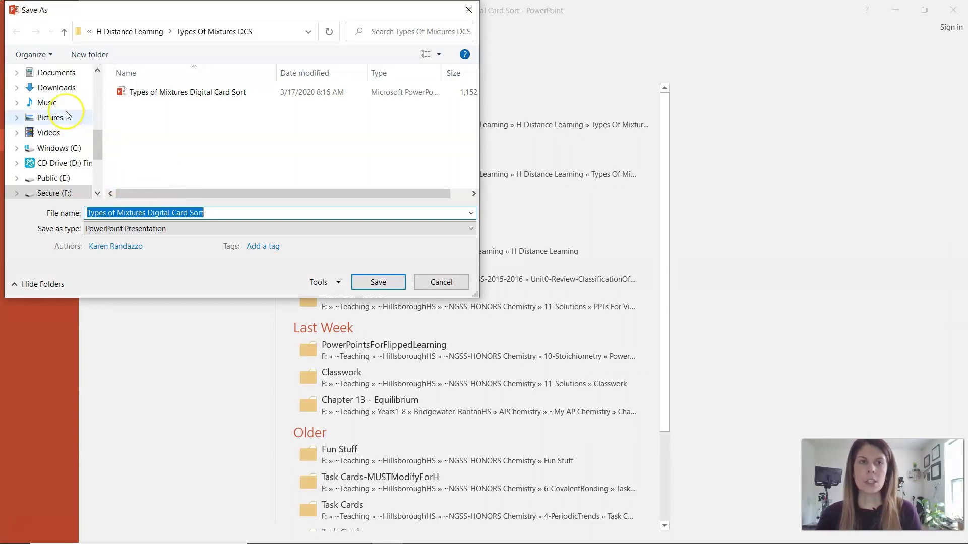
scroll(66, 105, up, 5)
click(50, 97)
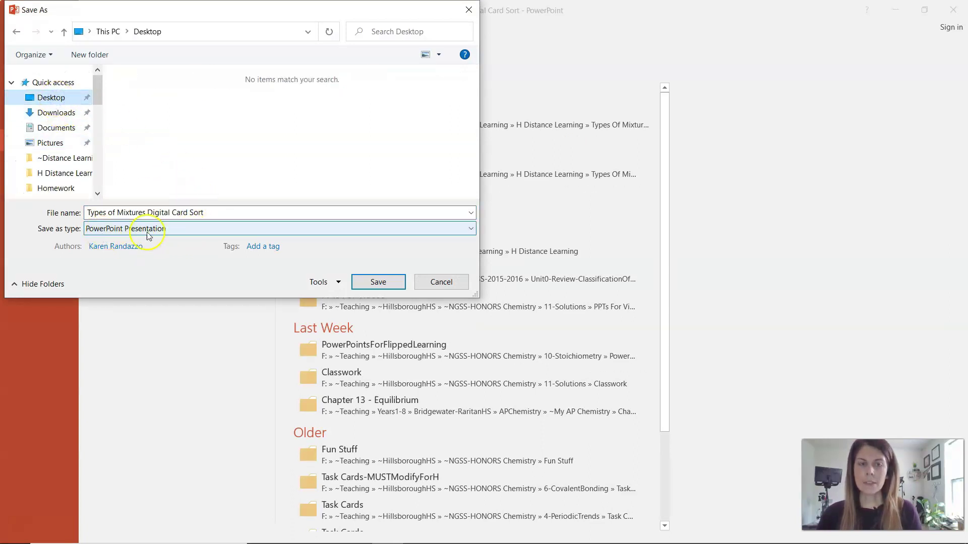
click(170, 231)
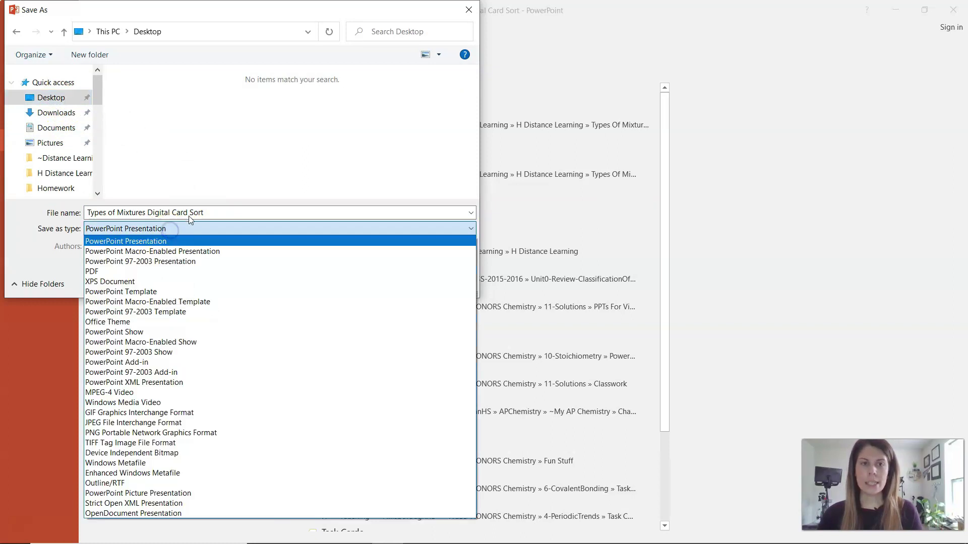
click(121, 423)
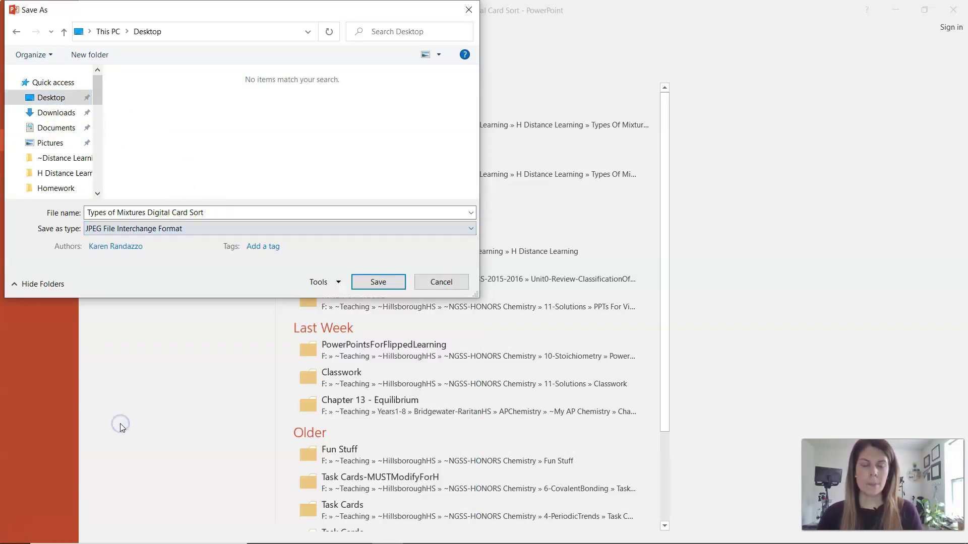
click(377, 282)
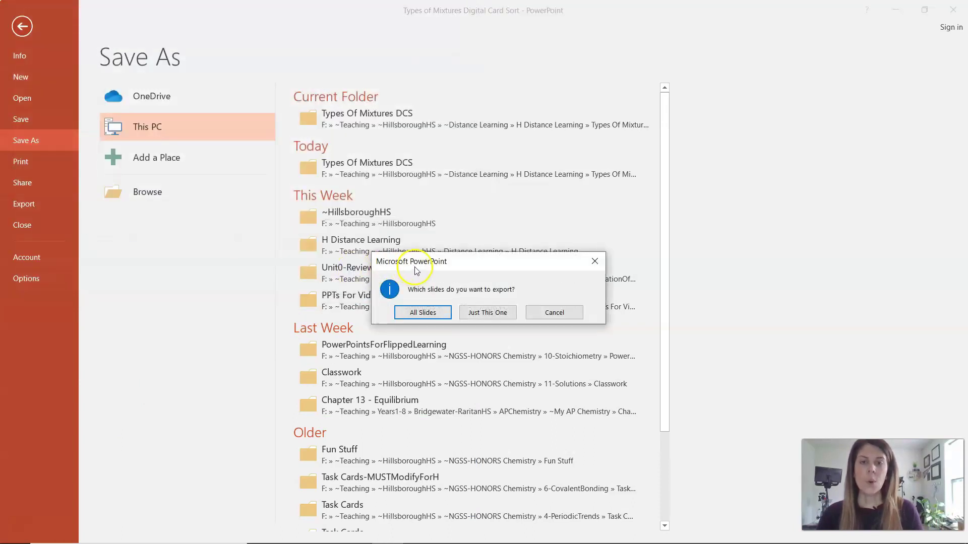
click(482, 313)
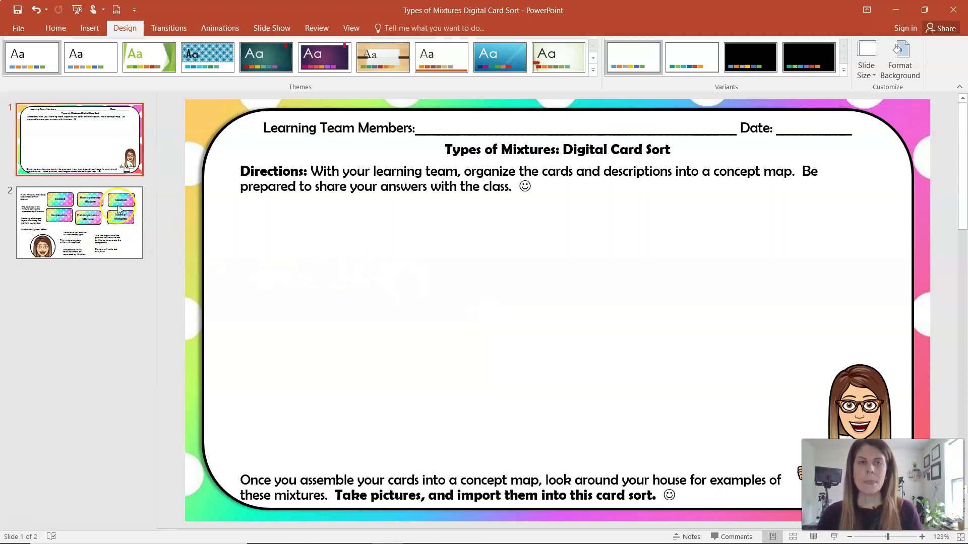
- On slide 2, insert a blue rounded rectangle below Types of Mixtures, widened to 1.65 inches
click(87, 230)
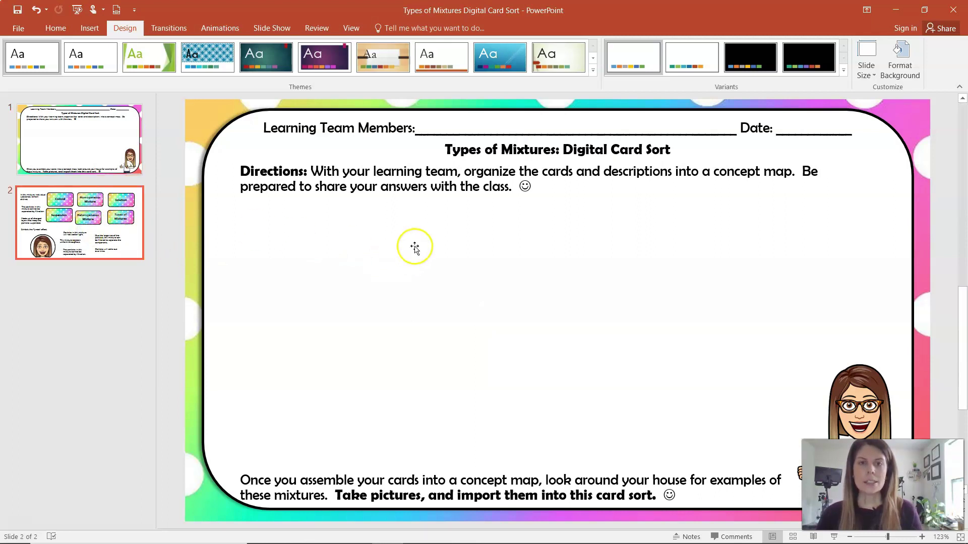
click(456, 205)
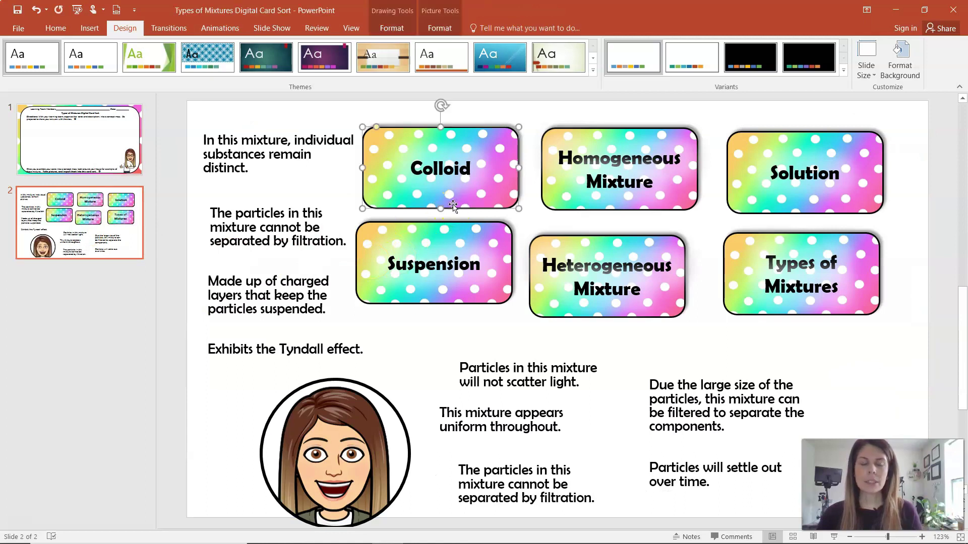
click(90, 29)
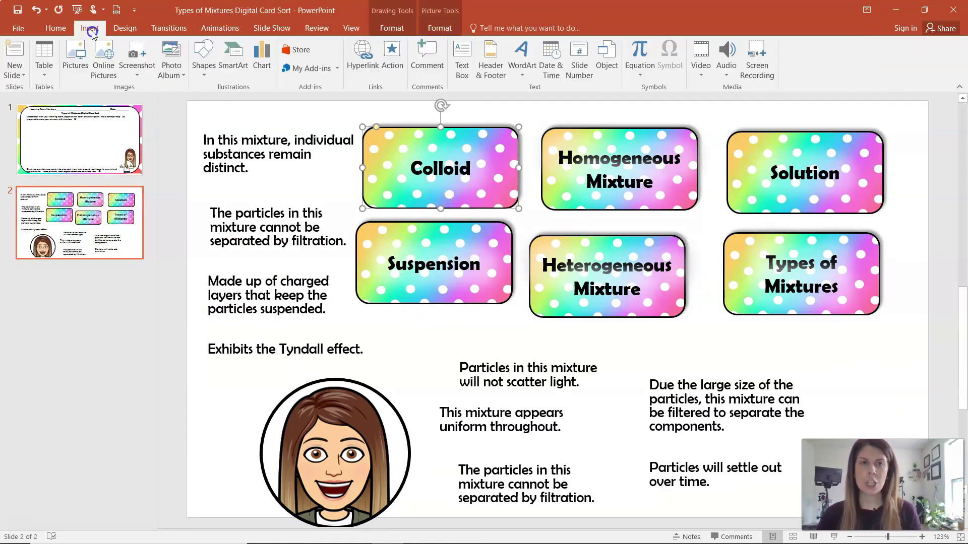
click(204, 66)
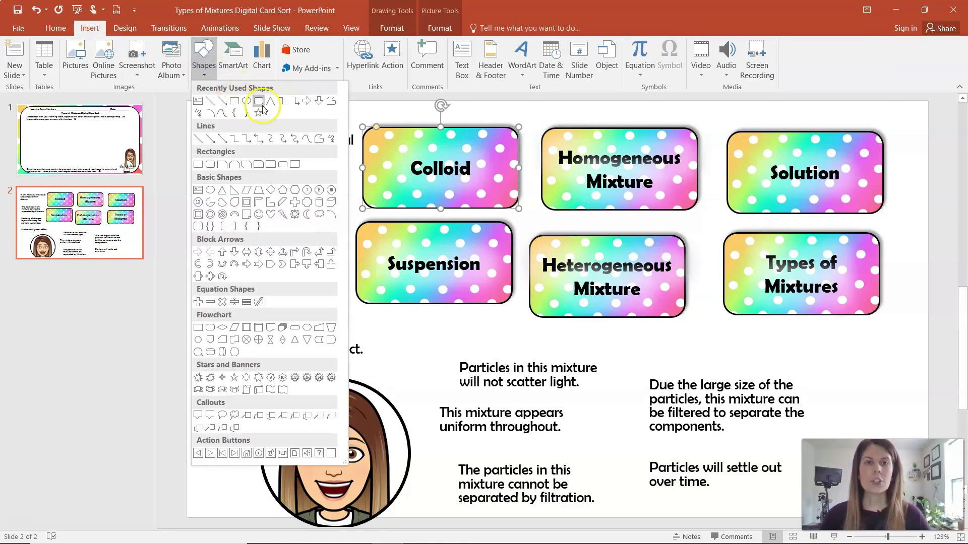
click(261, 105)
click(717, 340)
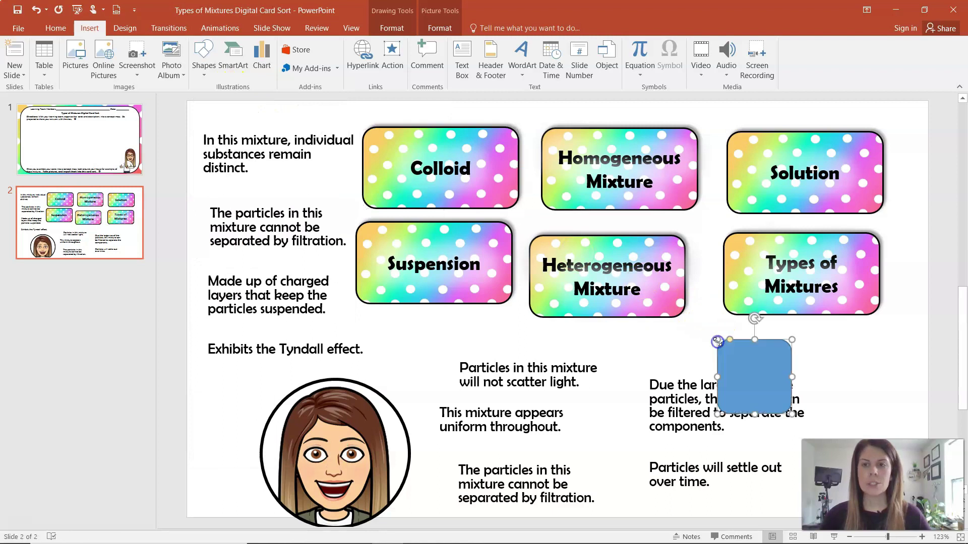
drag(792, 377, 840, 377)
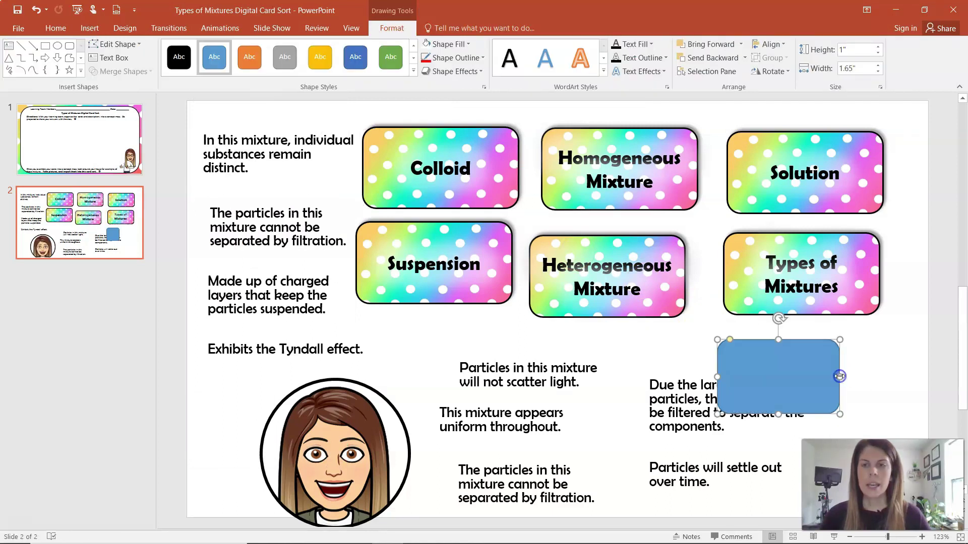
- Type 'Sample Text' inside the rounded rectangle and reselect the shape
right_click(806, 380)
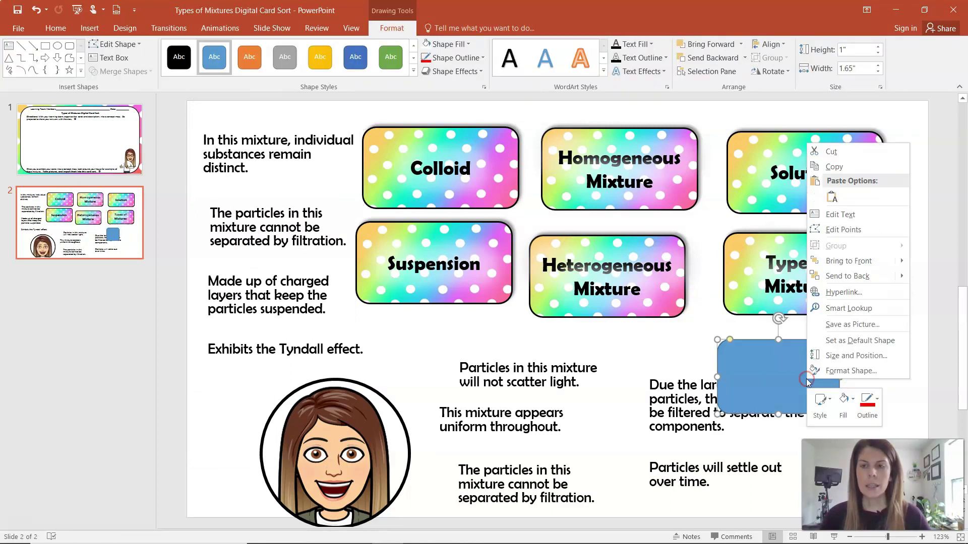
click(853, 217)
text(Sample Text)
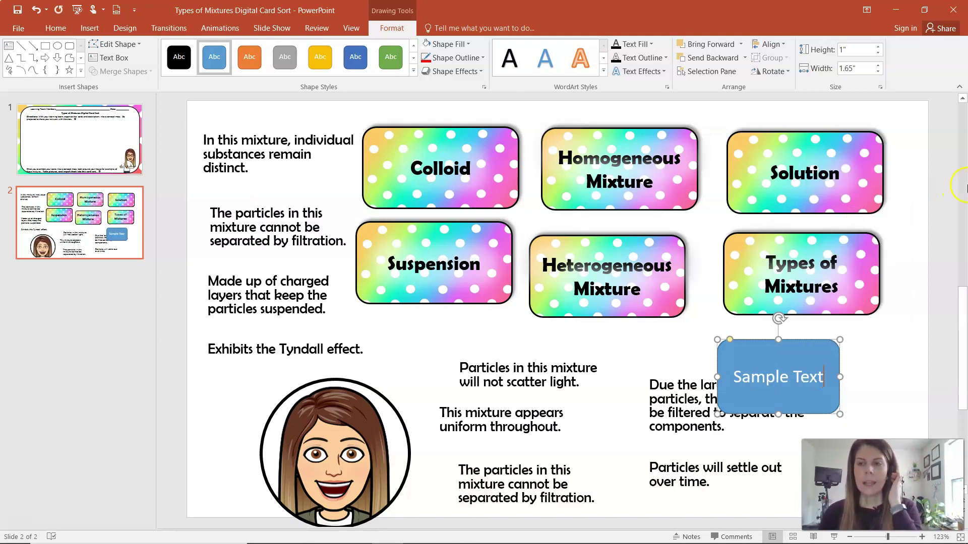
click(942, 320)
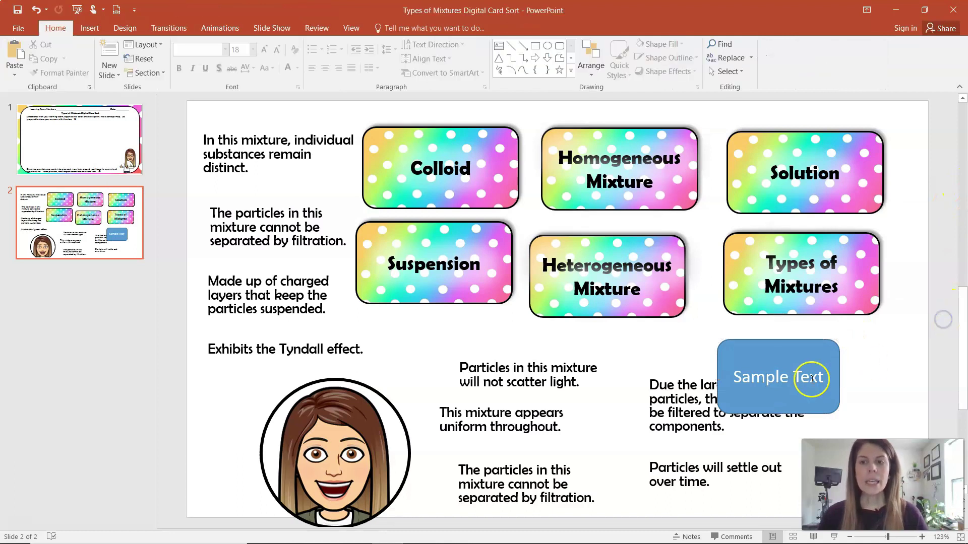
click(840, 367)
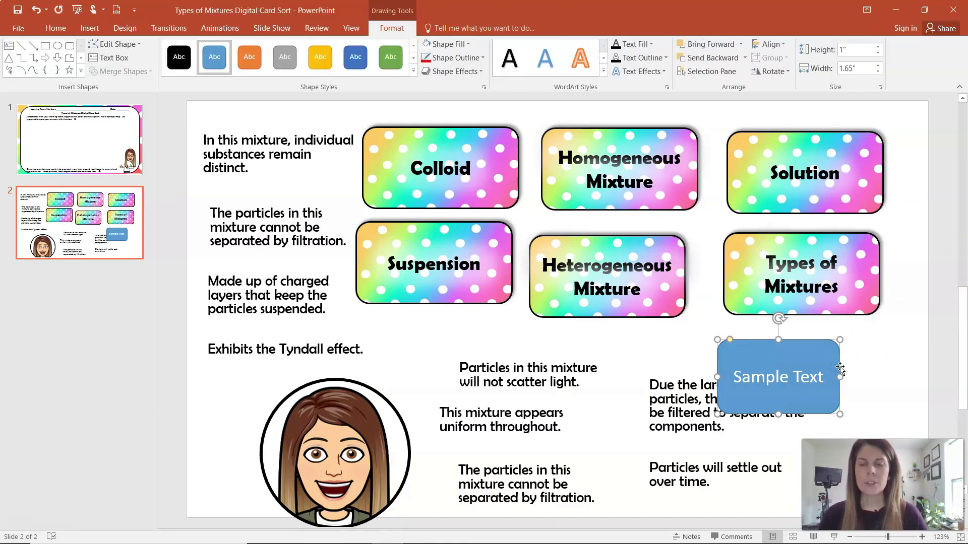
- Save the Sample Text shape as a JPEG picture named 'Sample Card' on the Desktop
right_click(803, 341)
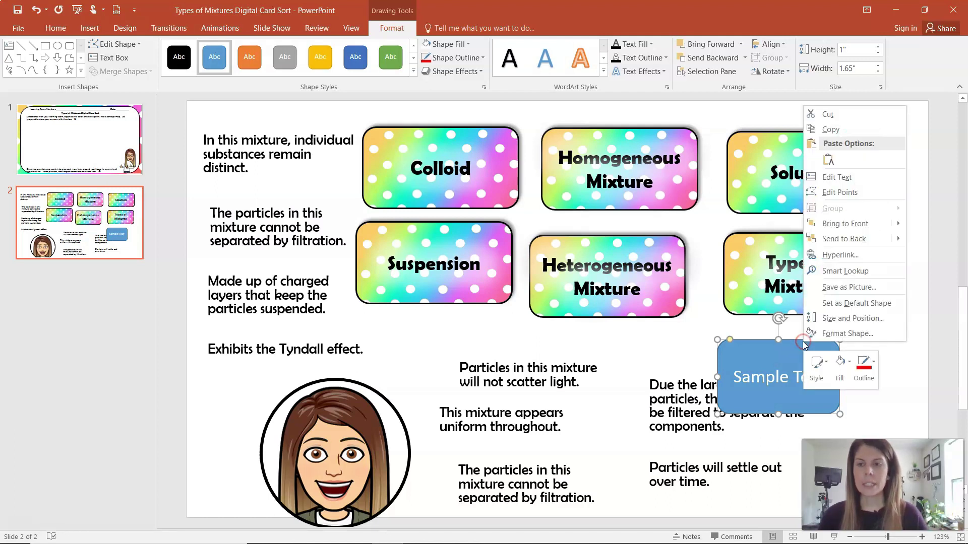
click(848, 286)
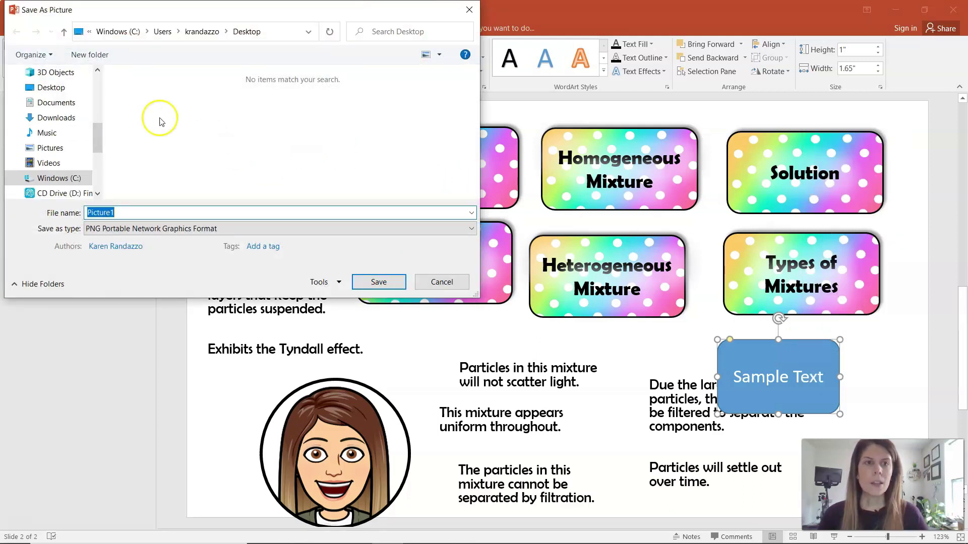
scroll(50, 116, up, 5)
scroll(54, 121, down, 5)
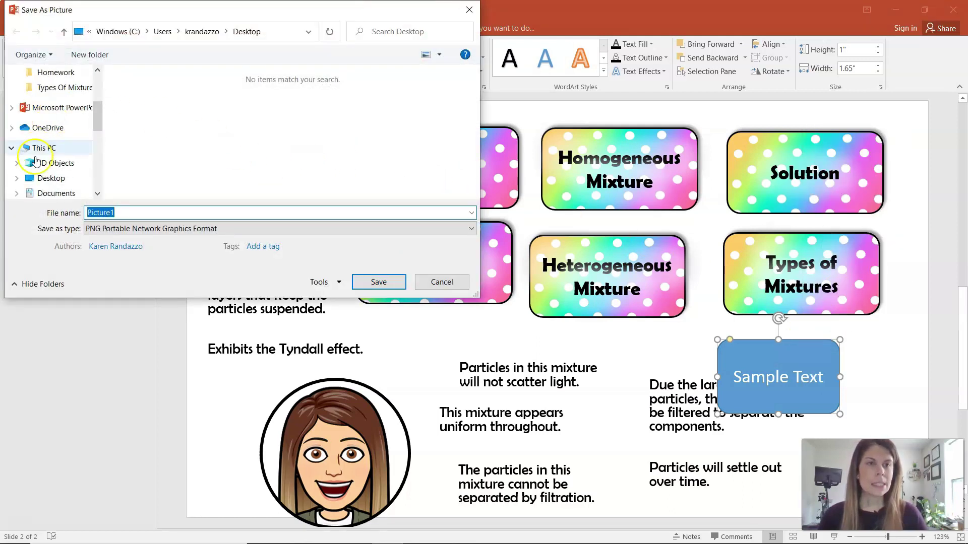
click(48, 178)
double_click(101, 212)
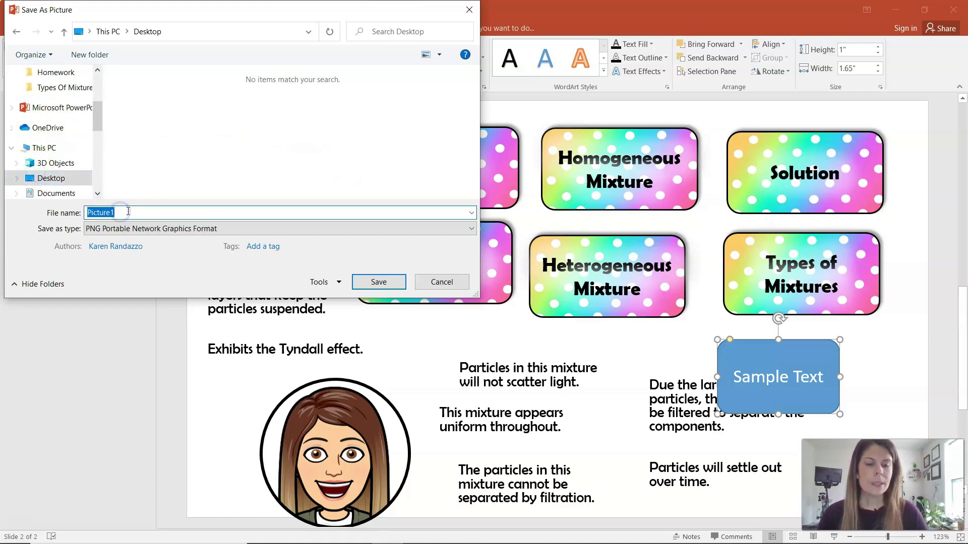
text(Sample Card)
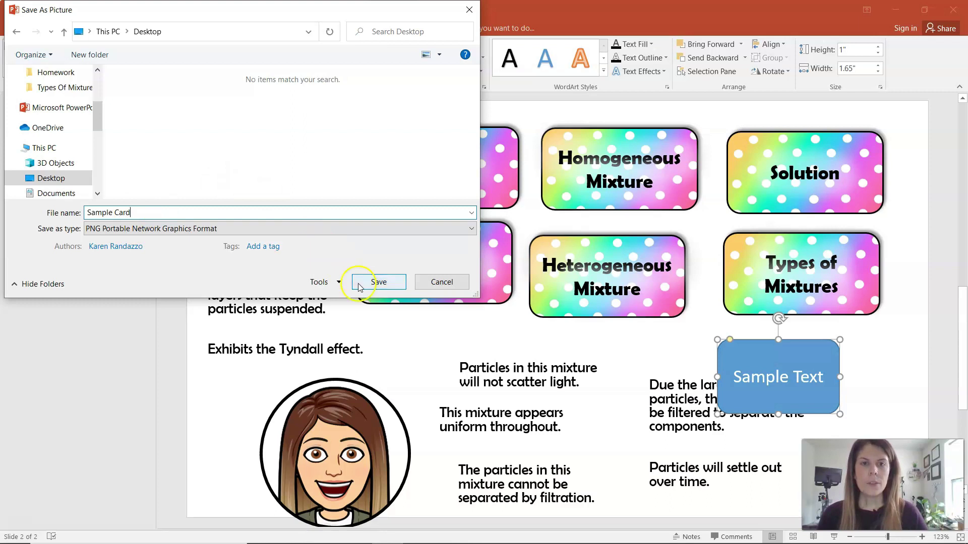
click(134, 231)
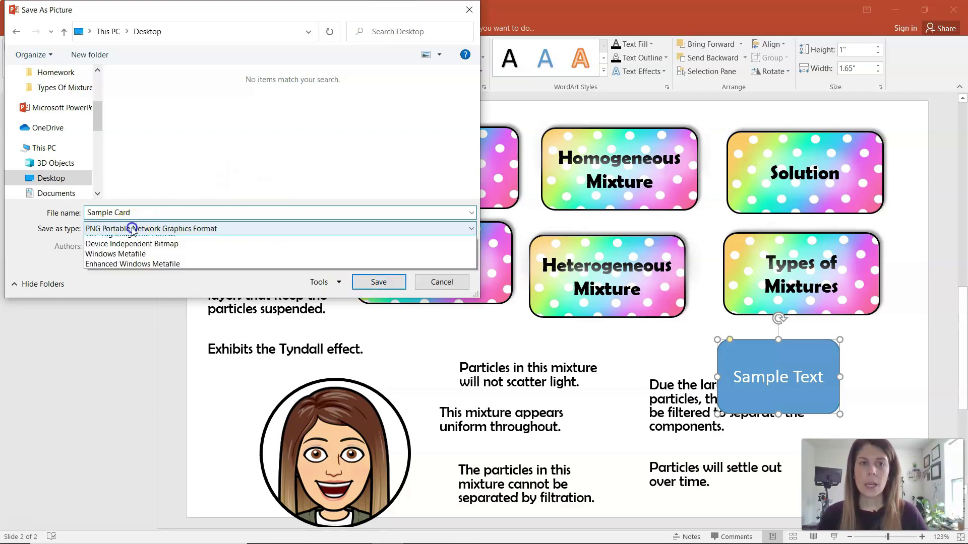
click(126, 253)
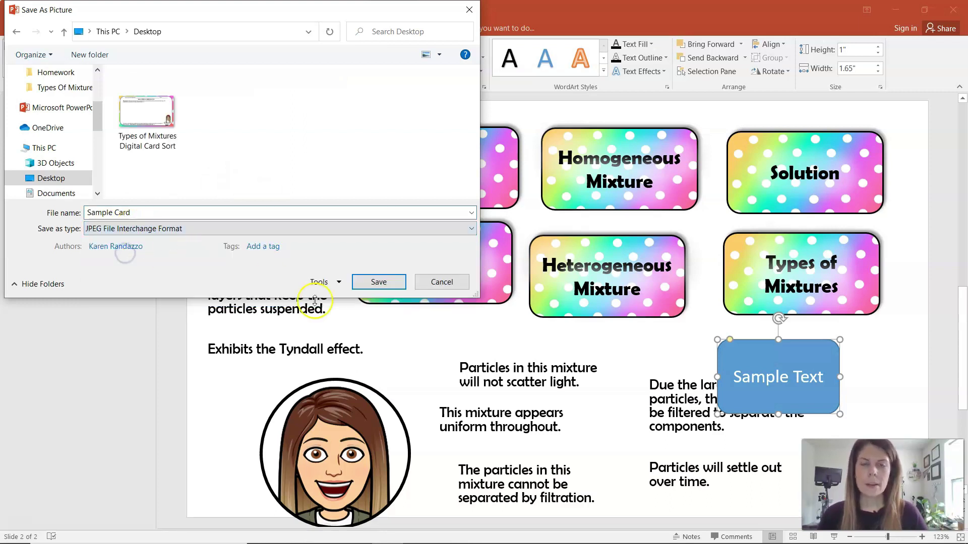
click(387, 283)
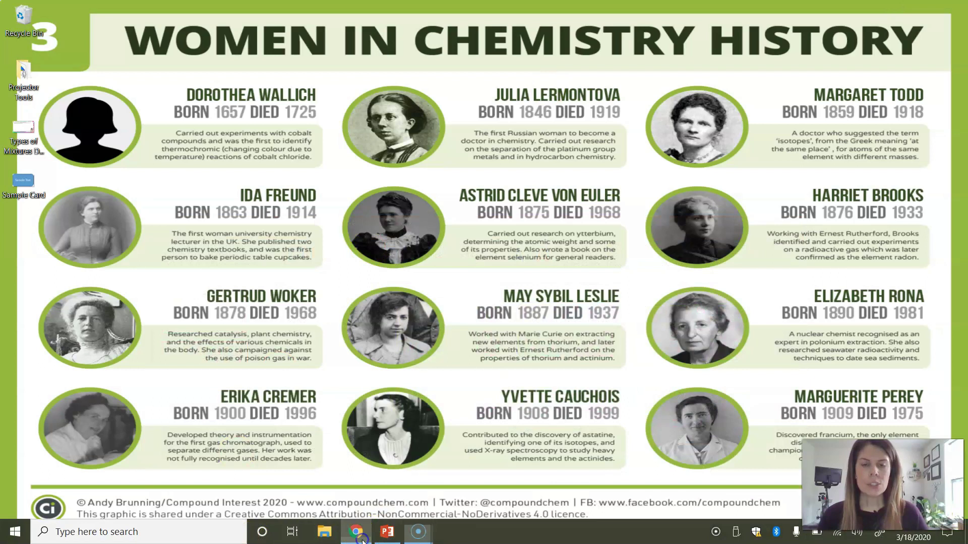
- Set slide 2's background to the uploaded Types of Mixtures Digital Card Sort JPEG
click(361, 539)
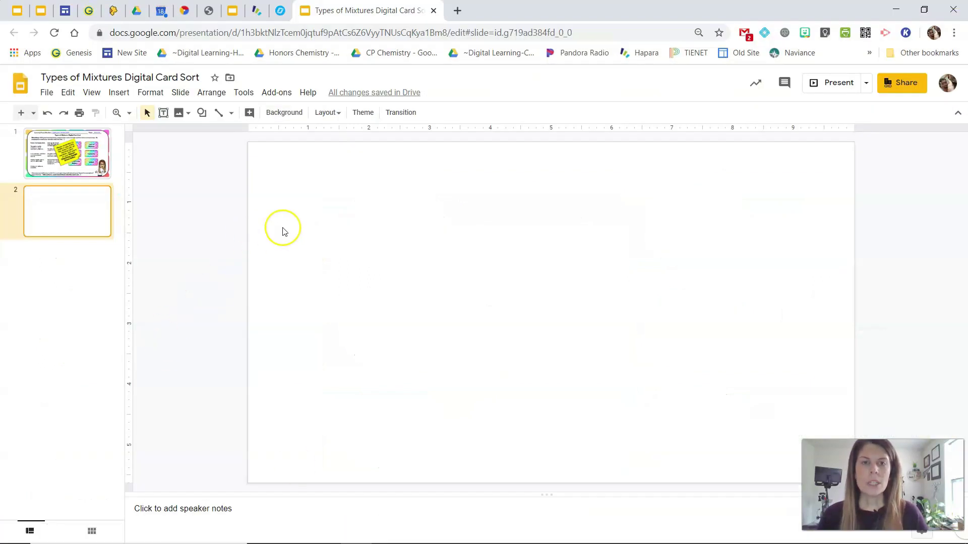
right_click(340, 201)
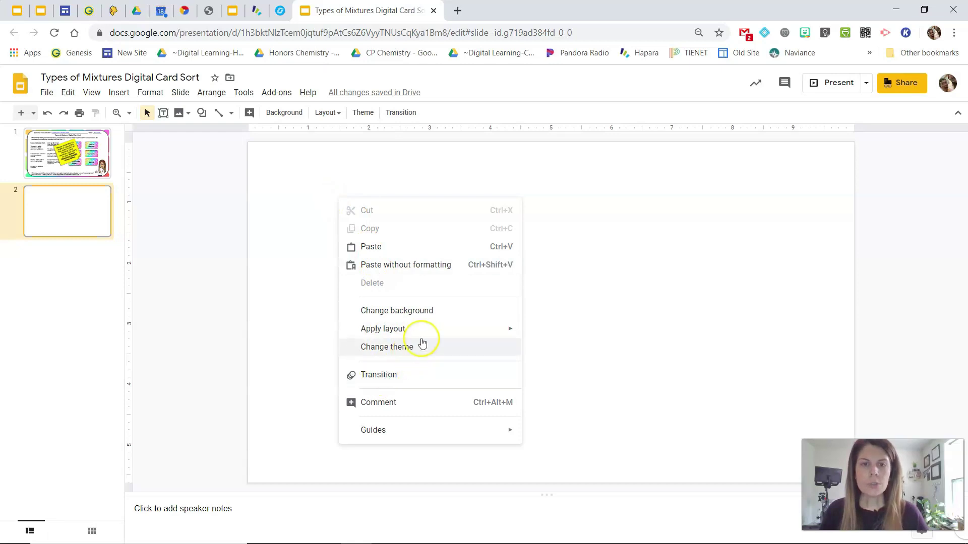
click(432, 315)
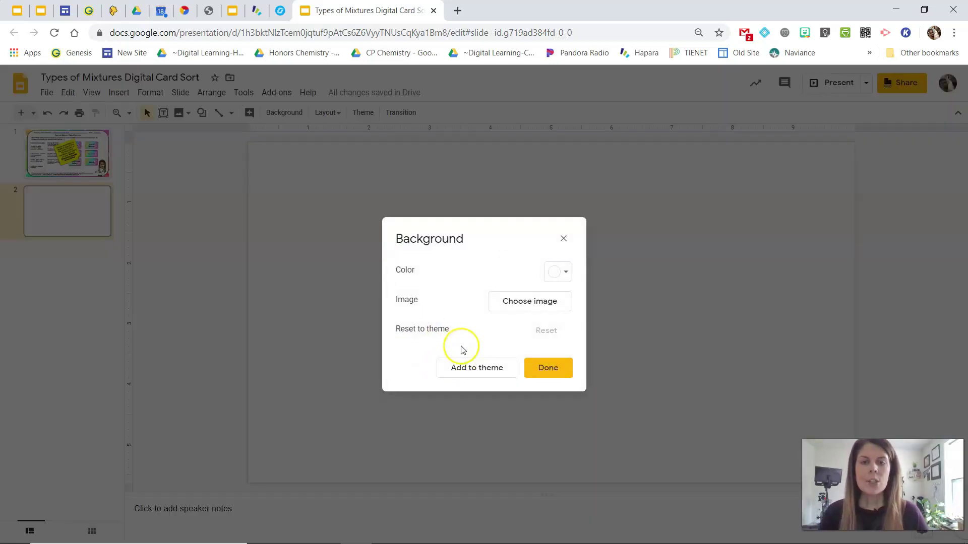
click(539, 301)
key(super+Down)
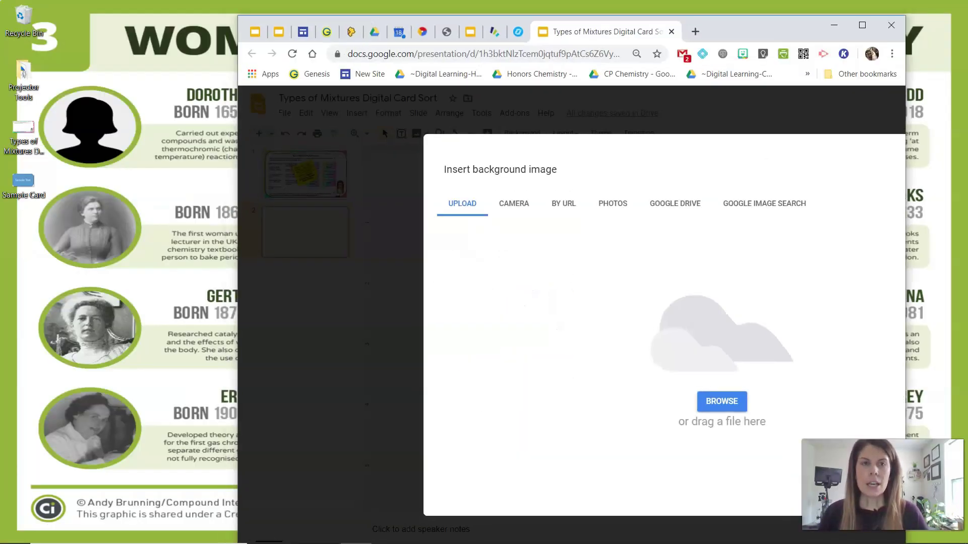
click(34, 150)
drag(36, 153, 398, 378)
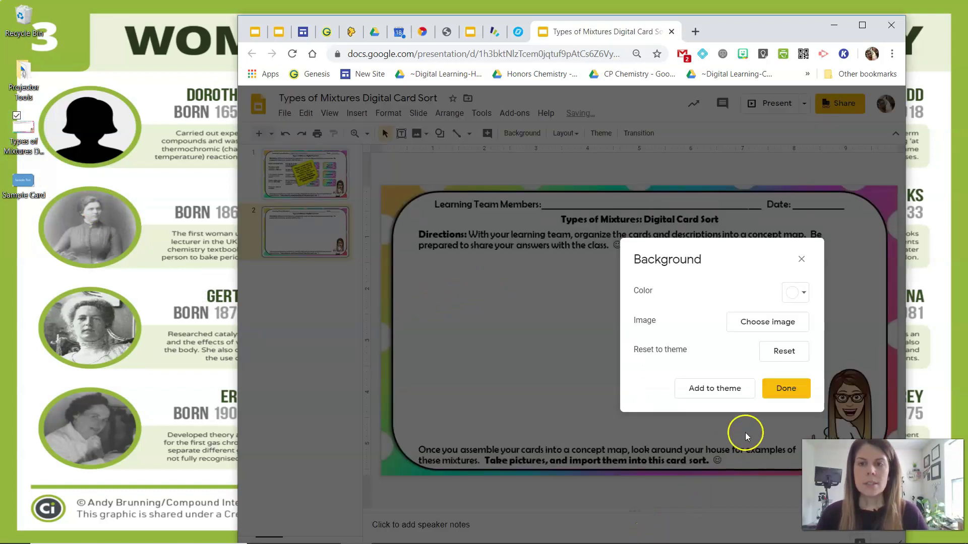
click(785, 390)
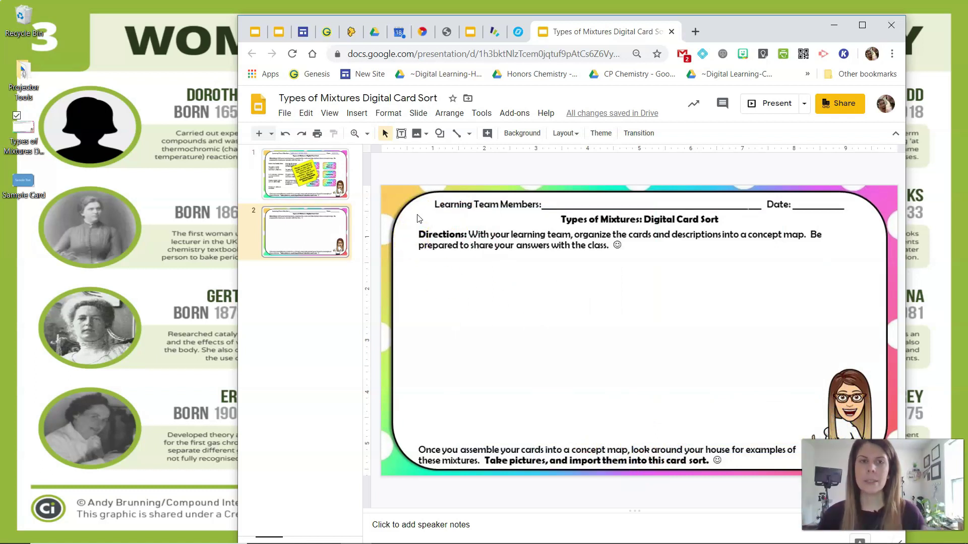
- Drop the Sample Card JPEG onto slide 2, position it below the directions, and shrink it
click(233, 284)
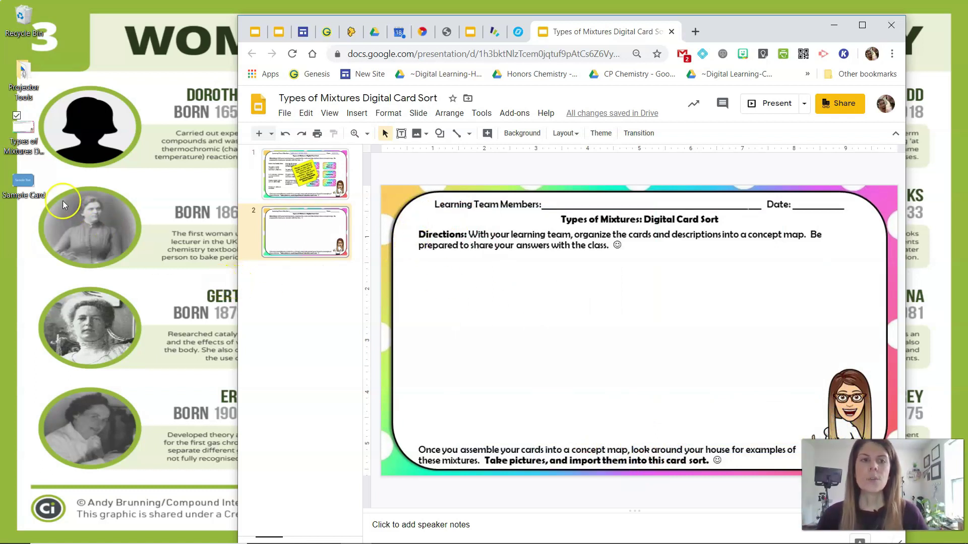
click(26, 196)
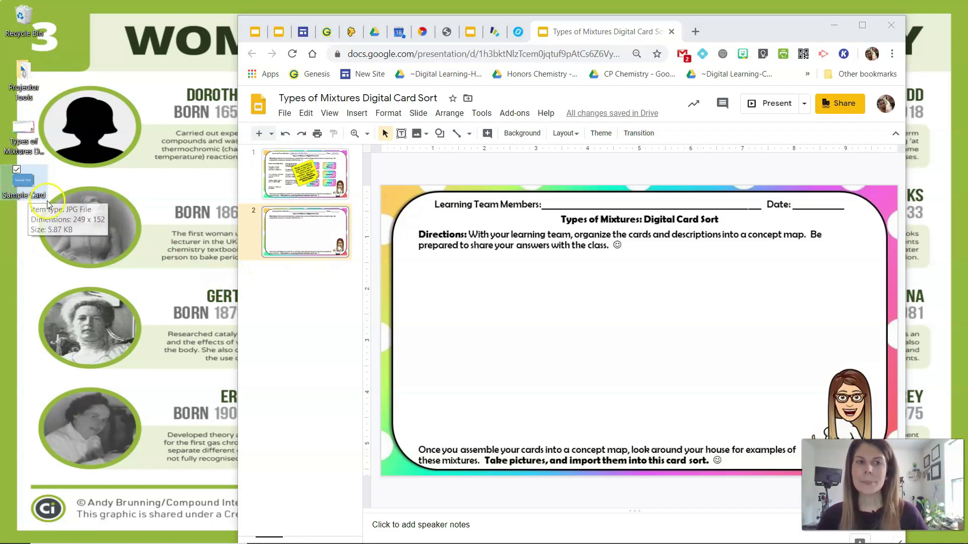
click(23, 200)
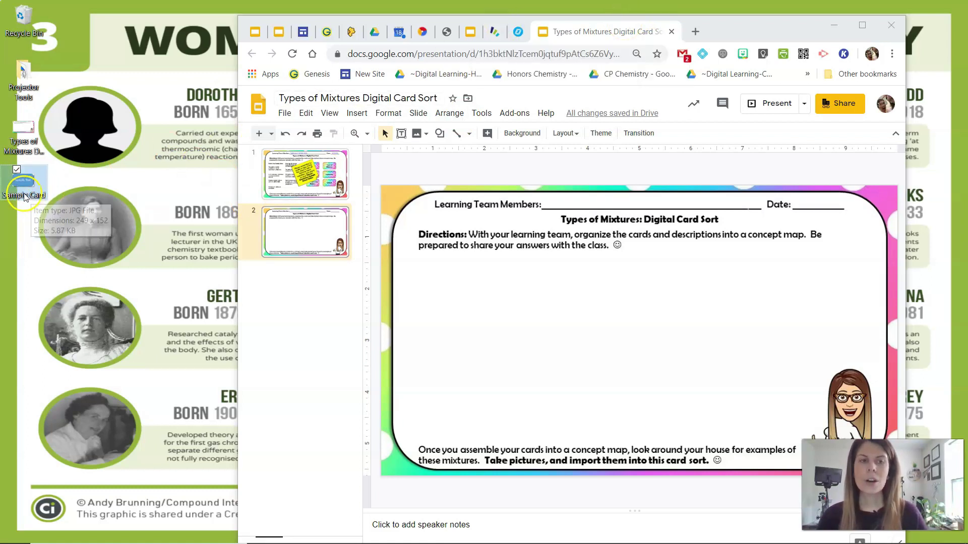
drag(38, 205, 53, 210)
drag(605, 374, 605, 374)
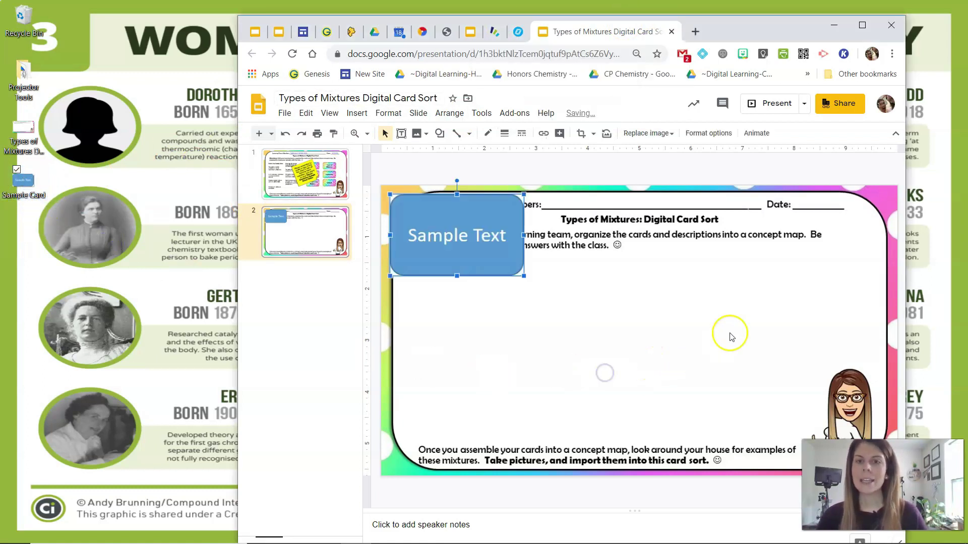
drag(603, 320, 605, 319)
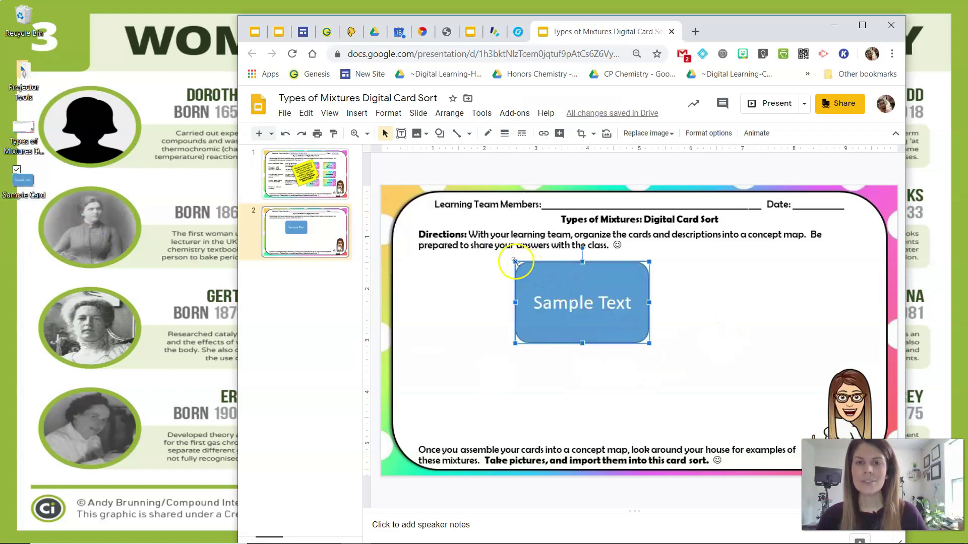
drag(552, 286, 464, 282)
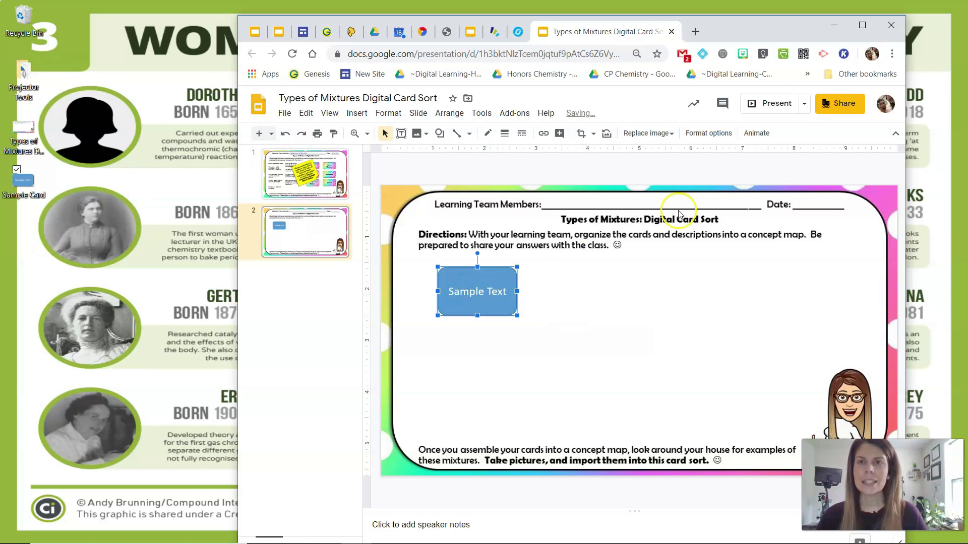